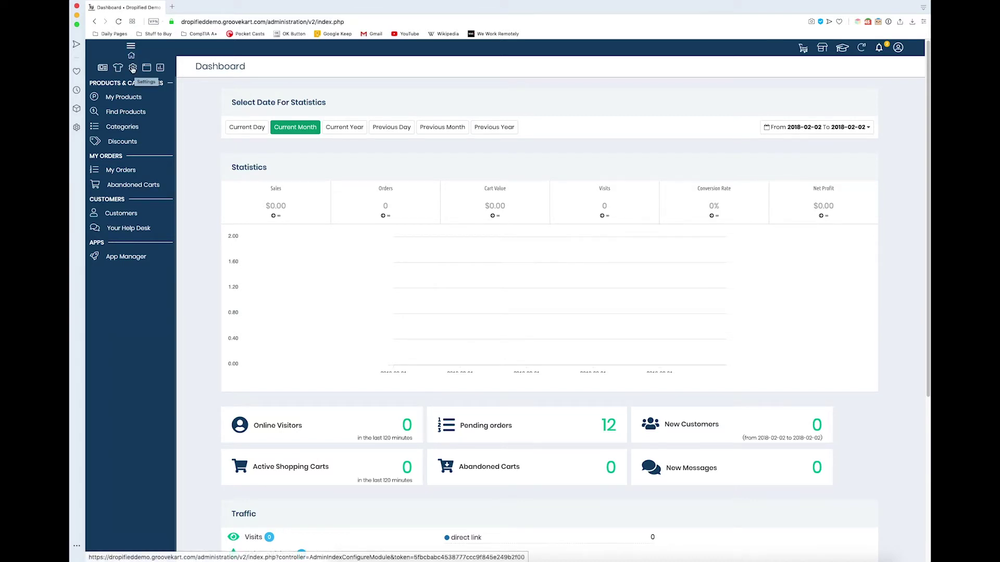
Open Settings, go to Payment Methods, and scroll to the payment gateways list.
left_click(133, 68)
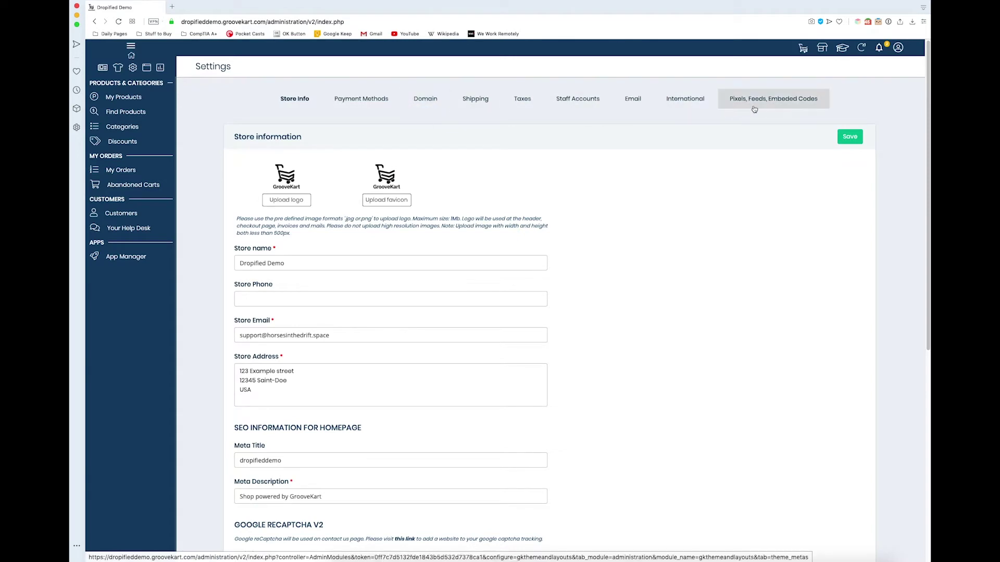
left_click(350, 104)
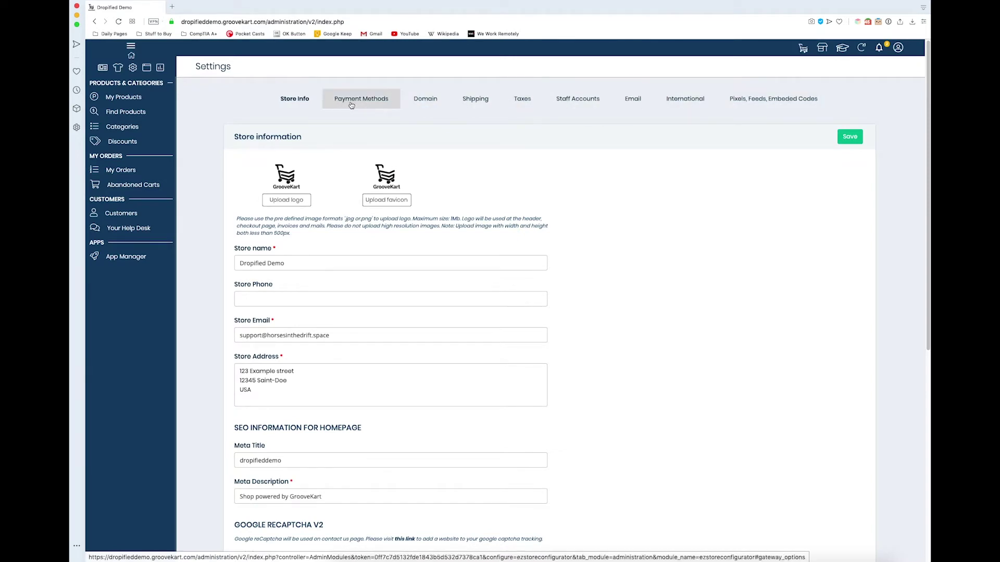
scroll(556, 297, "down", 1)
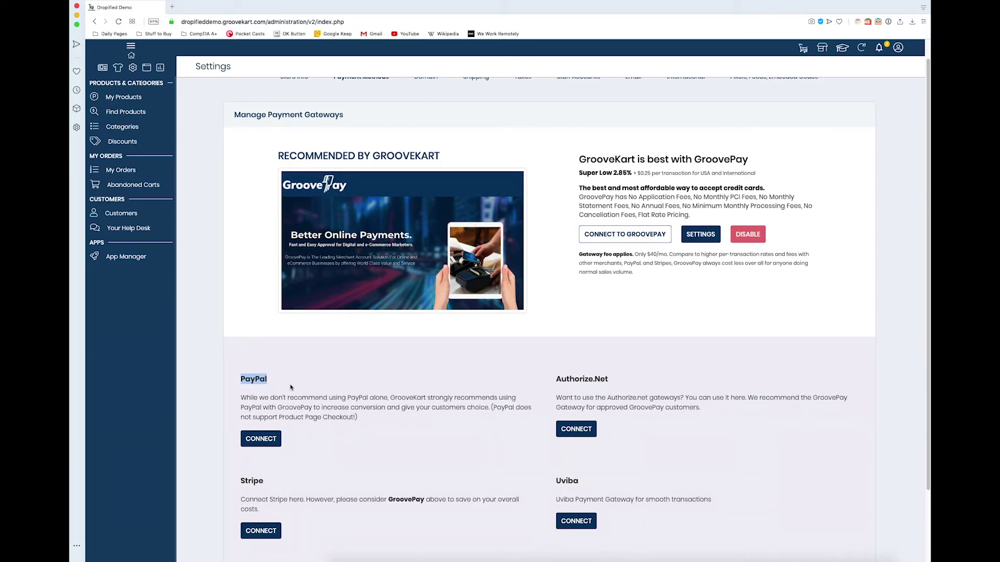
Connect PayPal as a payment gateway and open its settings asking for Client ID and Secret.
left_click(256, 442)
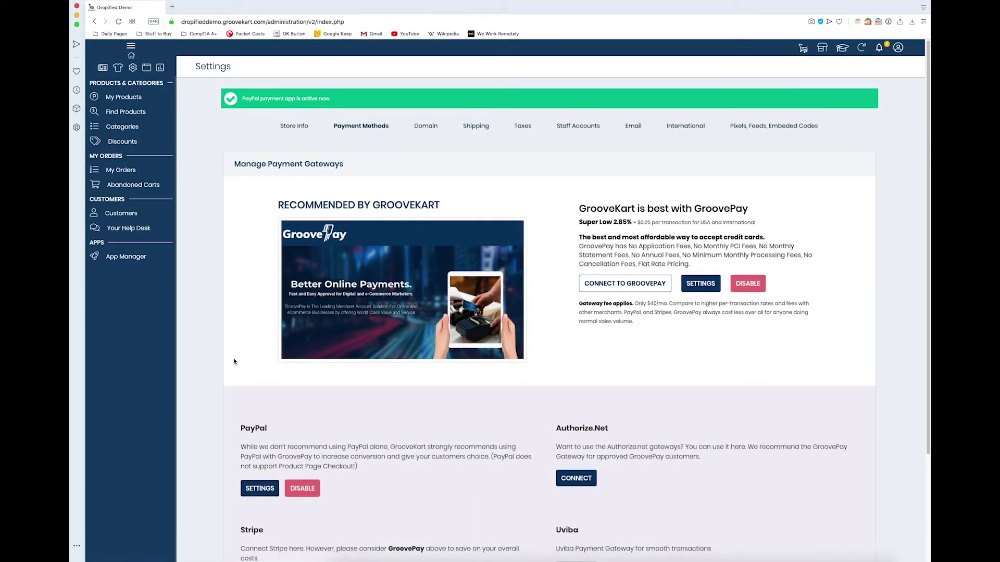
scroll(256, 448, "down", 1)
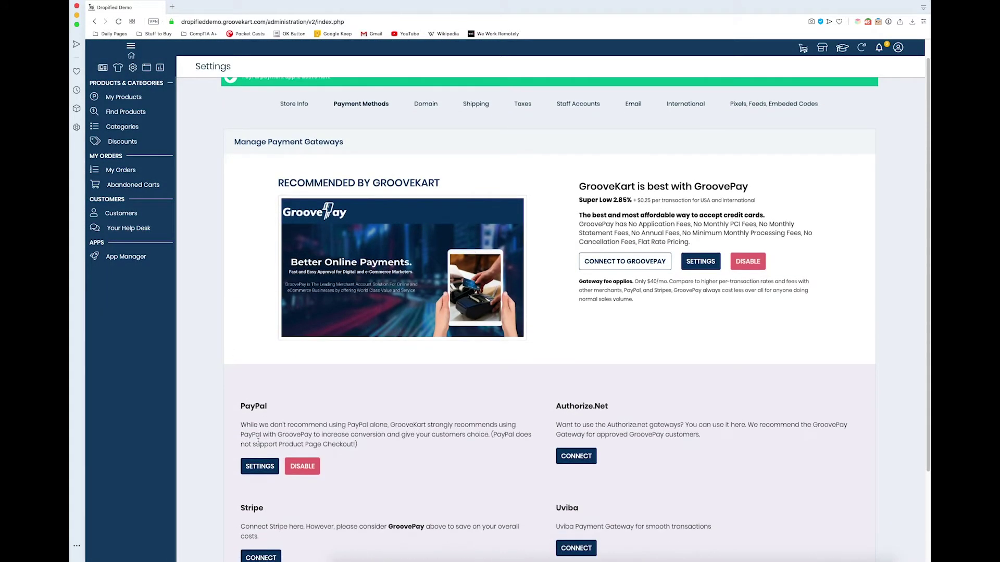
left_click(252, 465)
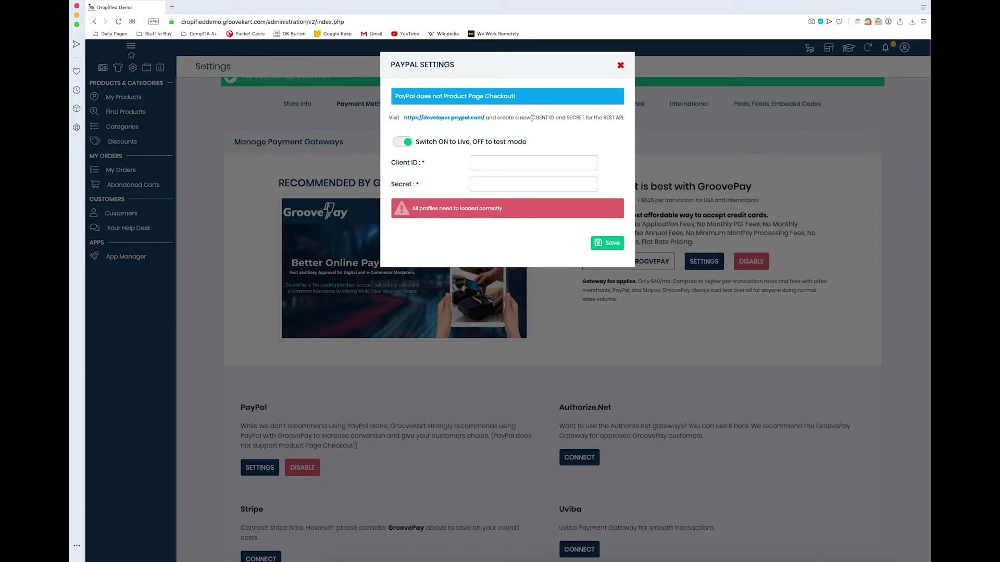
left_click_drag(532, 118, 581, 120)
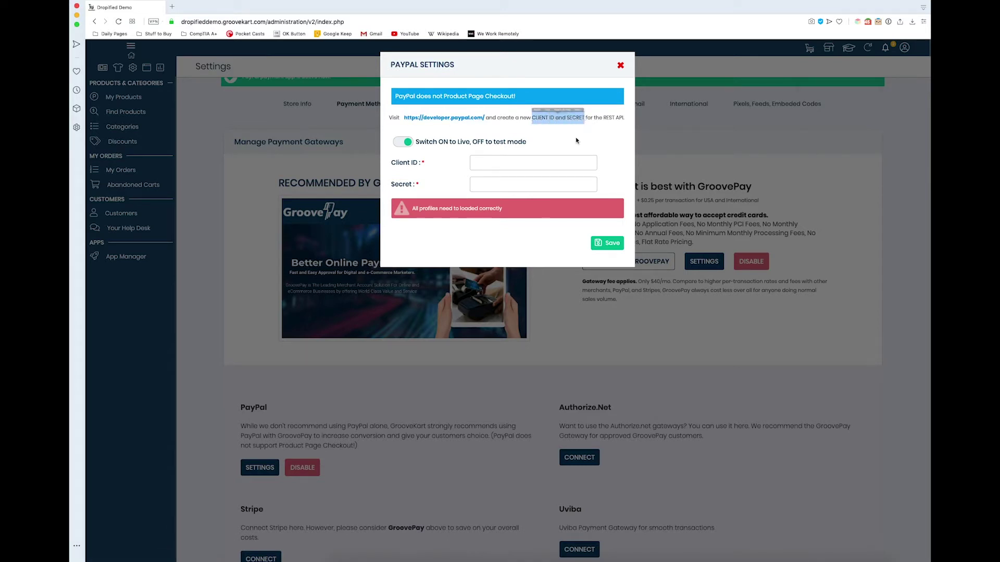
left_click(519, 148)
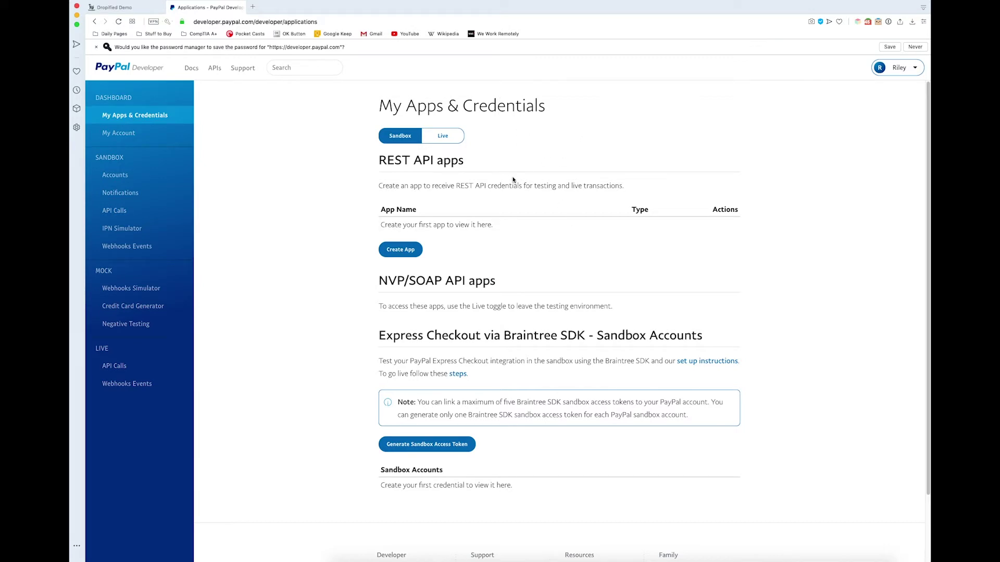
Create a new sandbox REST API app named 'Groovekart' in PayPal Developer.
left_click_drag(379, 162, 485, 169)
left_click(486, 169)
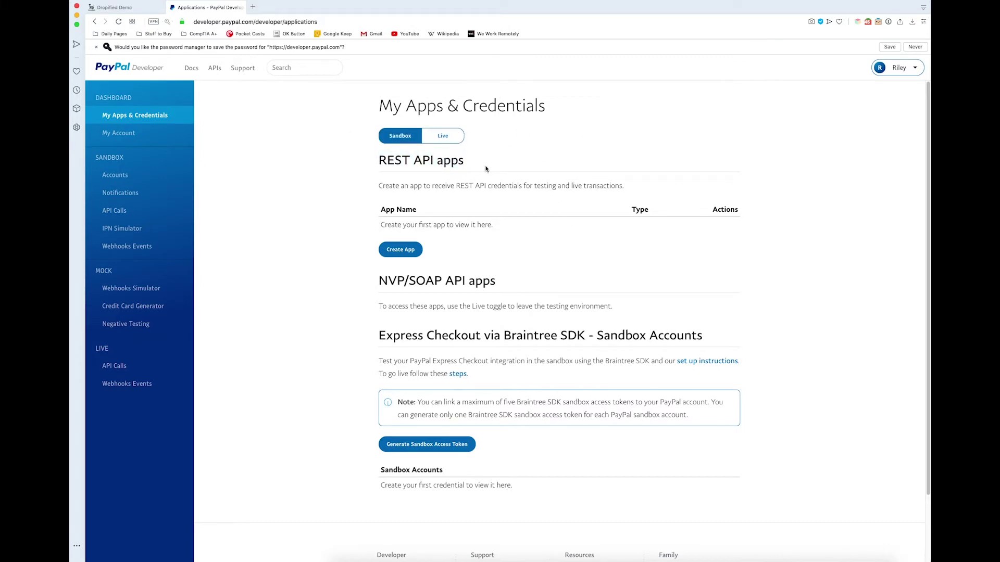
left_click(398, 251)
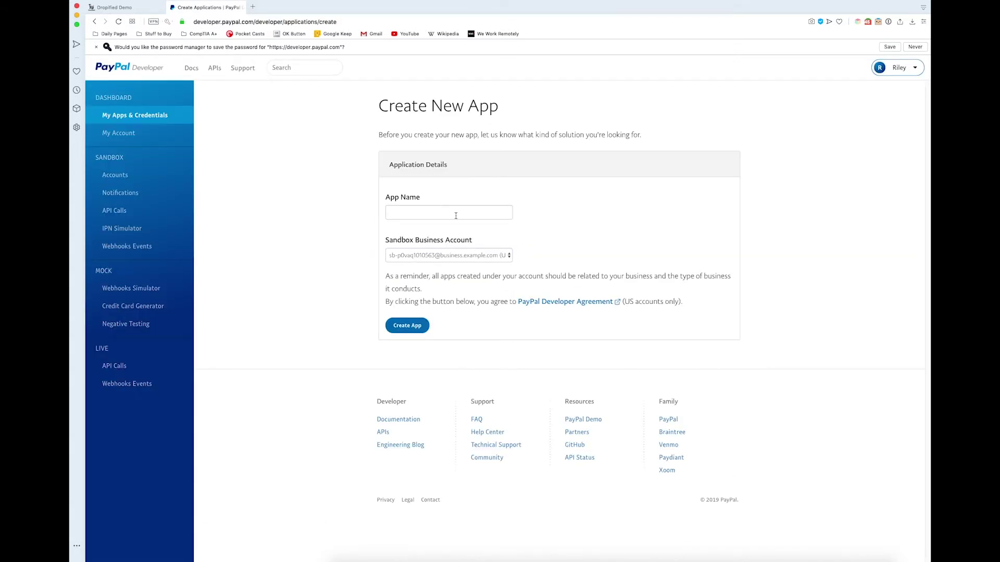
left_click(456, 216)
type("G")
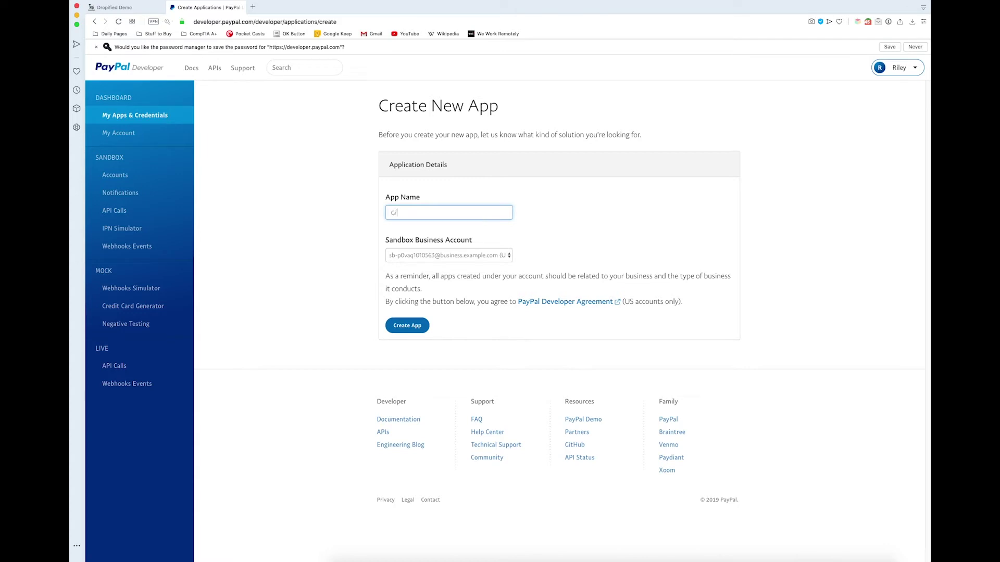
type("roovekart")
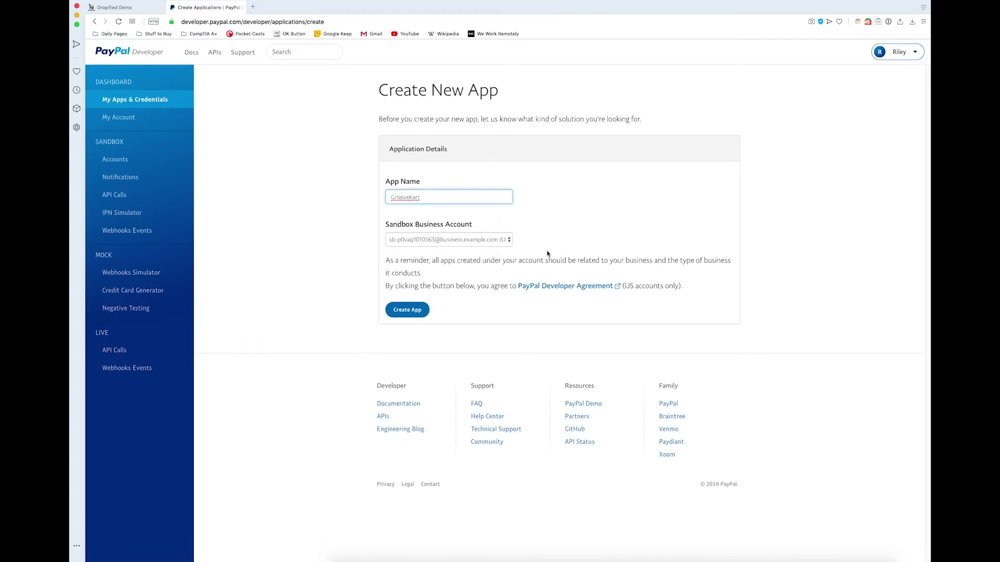
left_click(414, 311)
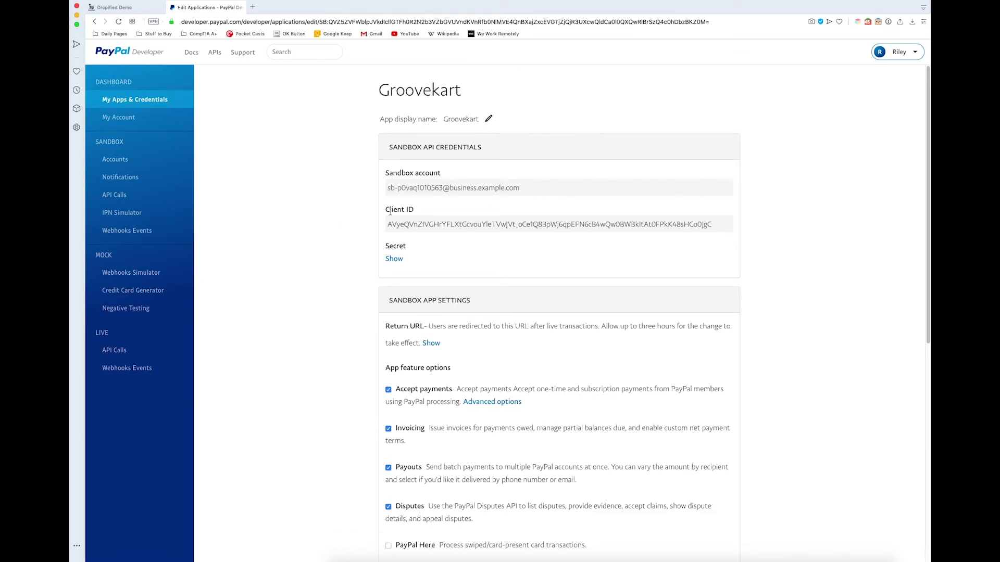
Copy the Groovekart app's sandbox Client ID into the Client ID field of GrooveKart's PayPal settings.
left_click(120, 7)
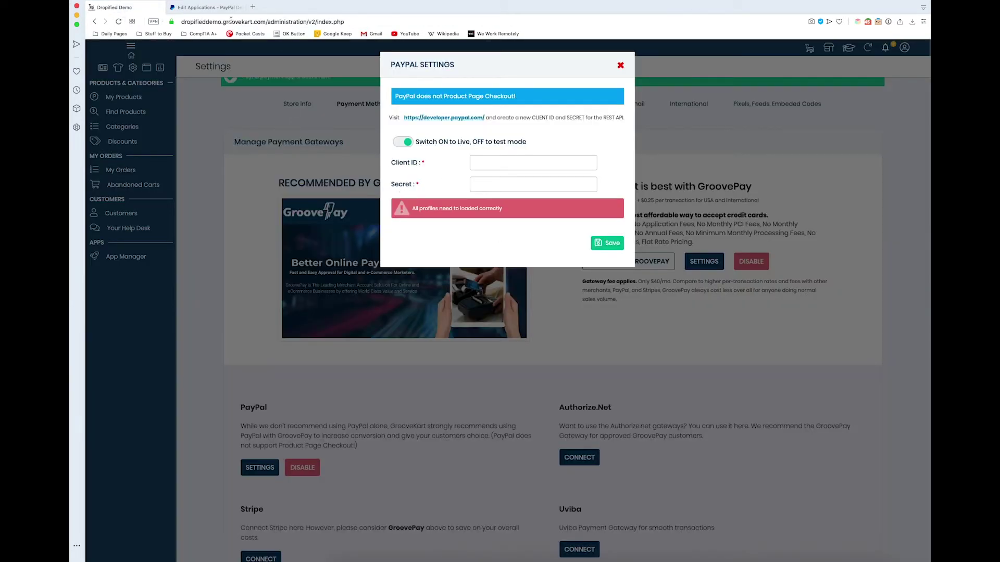
left_click(214, 7)
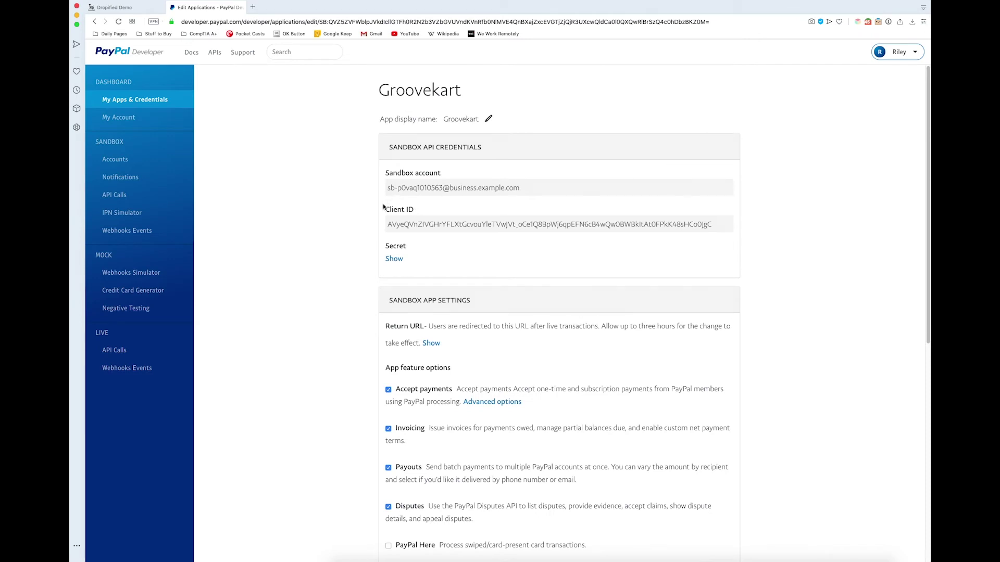
left_click_drag(386, 210, 416, 211)
double_click(390, 227)
key("ctrl+c")
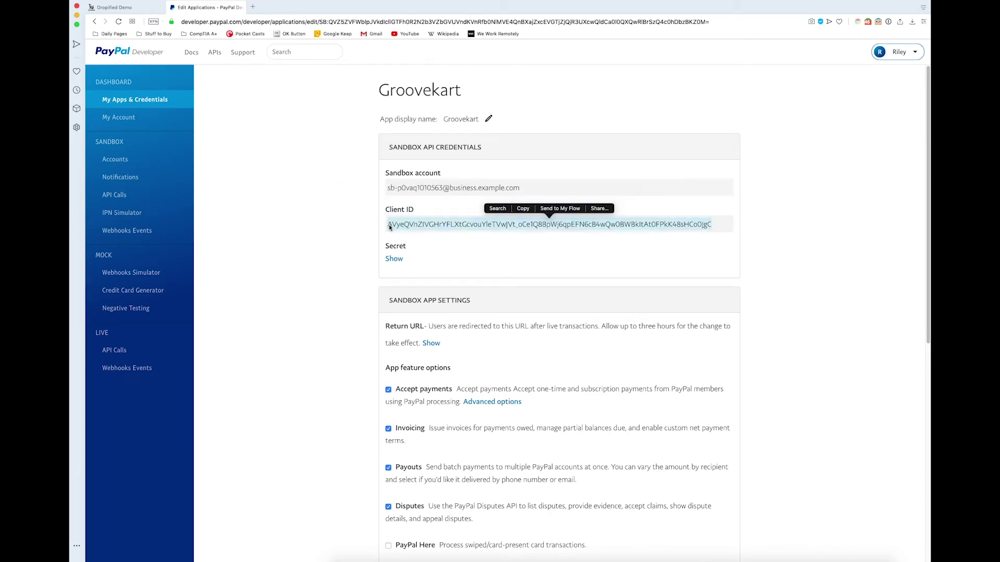
left_click(530, 210)
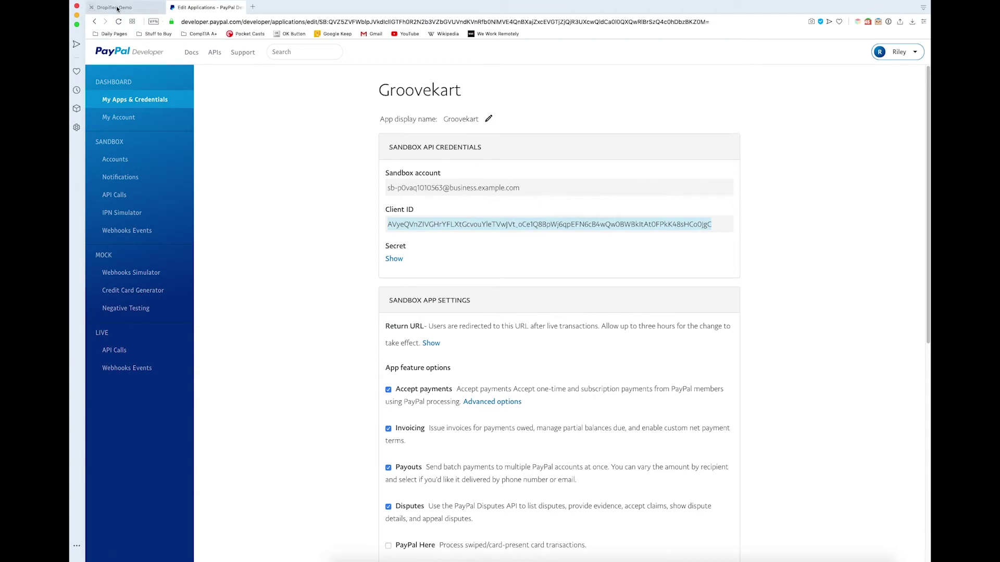
key("ctrl+shift+Tab")
left_click(508, 162)
right_click(507, 162)
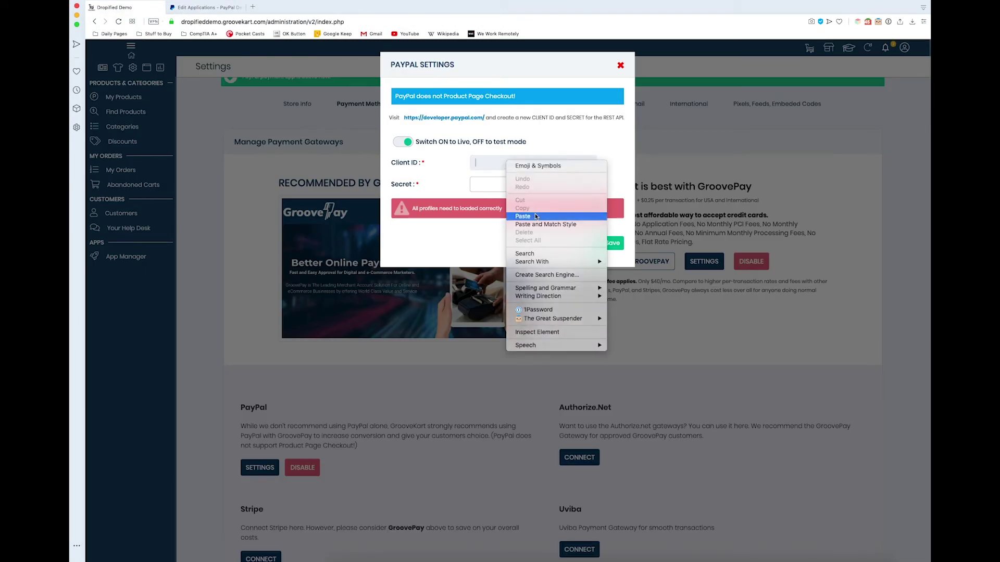
left_click(526, 216)
key("ctrl+Tab")
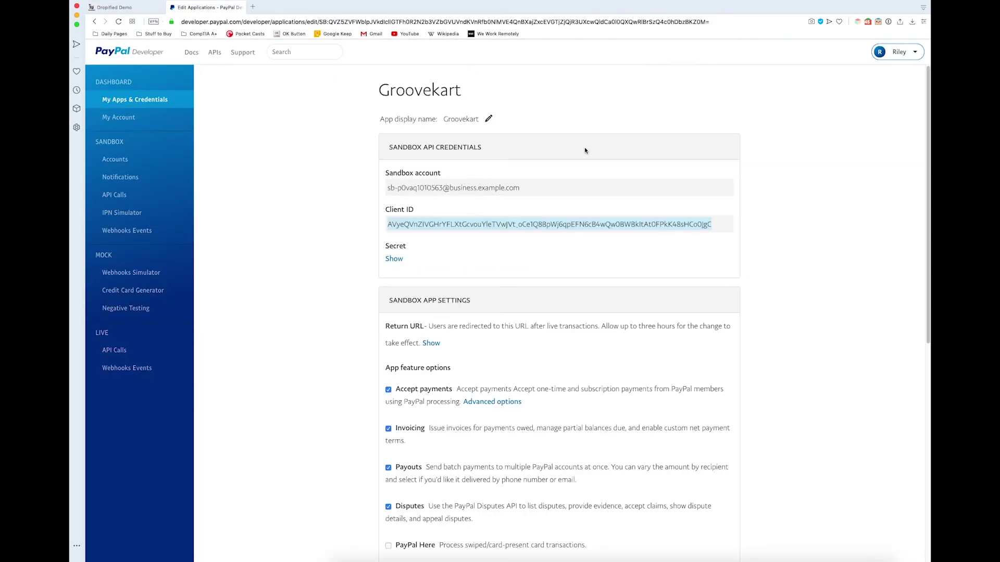
Reveal and select the Groovekart app's sandbox Secret in PayPal Developer.
double_click(394, 246)
left_click(394, 259)
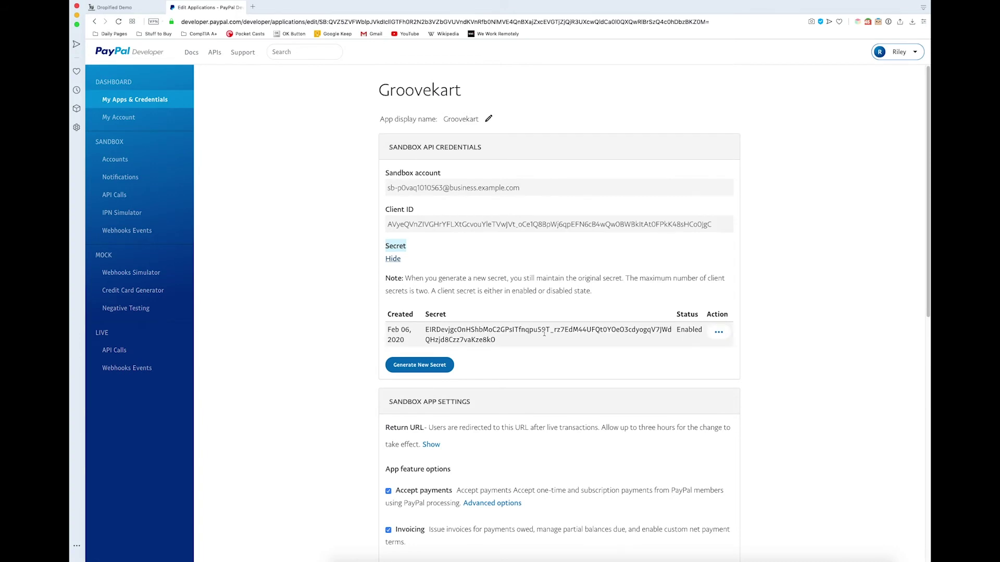
left_click(426, 329)
double_click(476, 336)
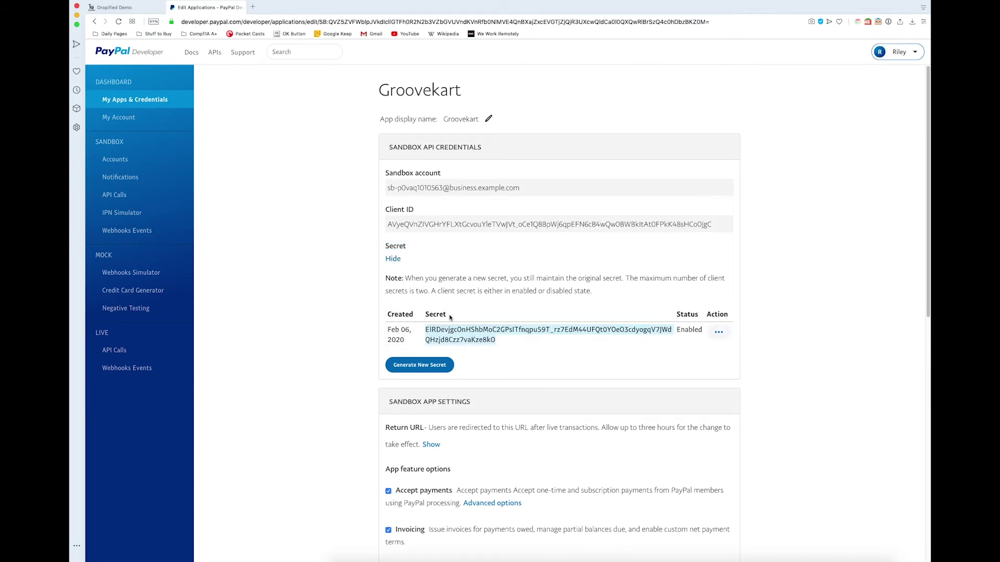
Paste the Secret into GrooveKart's PayPal Secret field and save the PayPal settings.
left_click(121, 9)
right_click(497, 185)
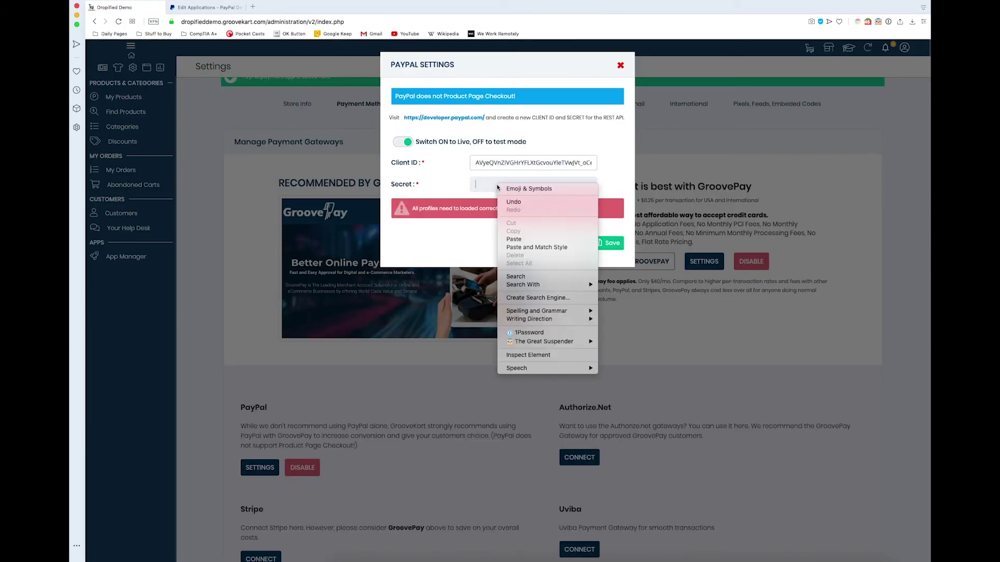
left_click(514, 239)
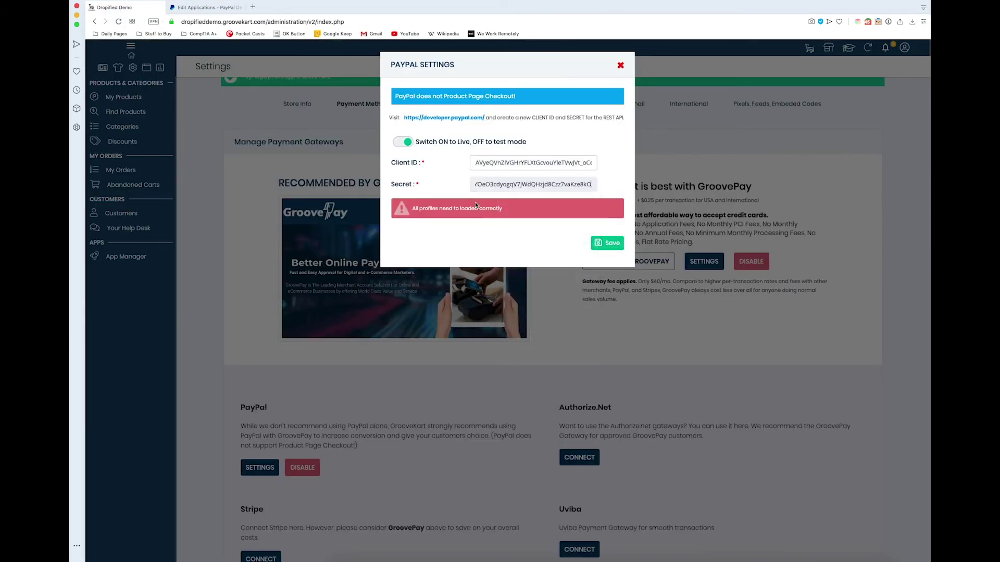
left_click(613, 244)
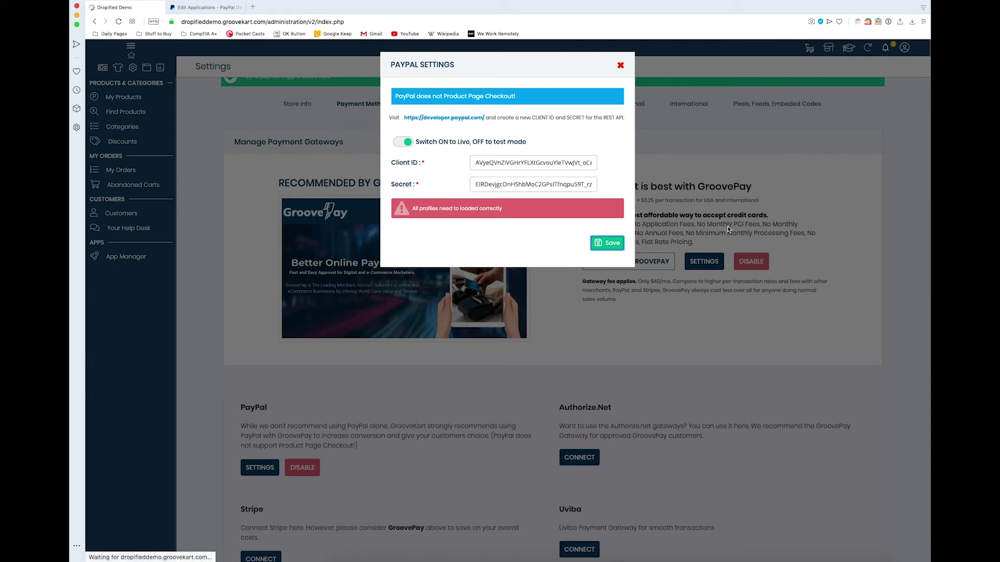